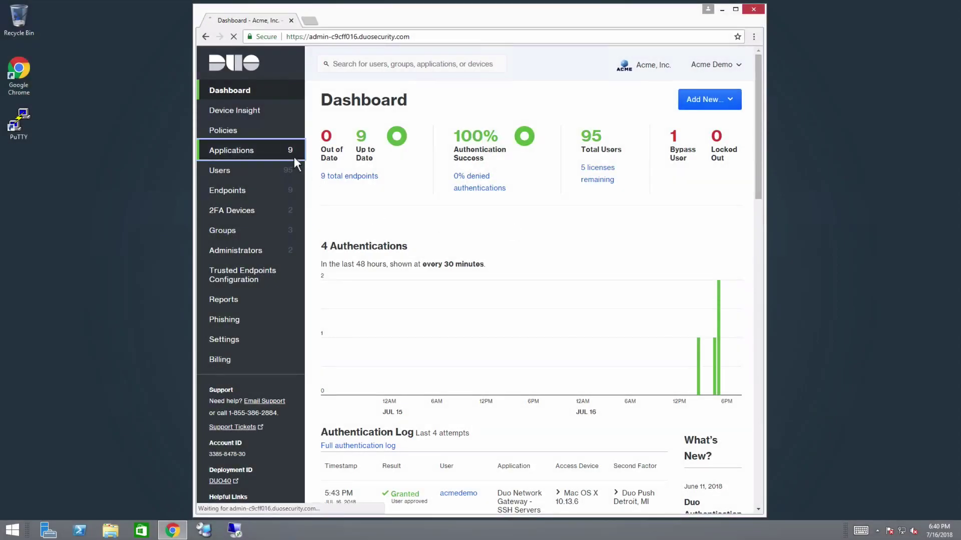
Search 'ssh' under Protect an Application and protect Duo Network Gateway - SSH Servers
{"action": "left_click", "coordinate": [293, 156]}
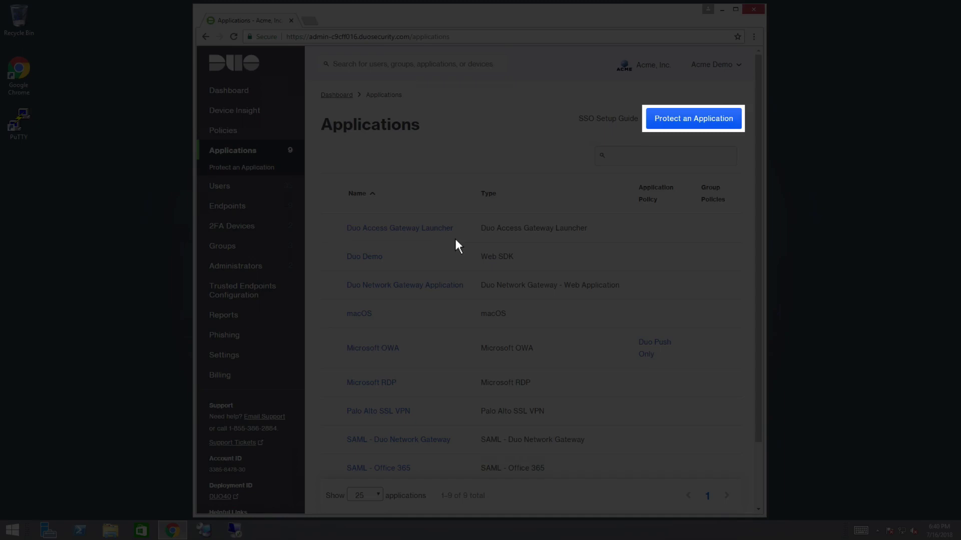
{"action": "left_click", "coordinate": [693, 128]}
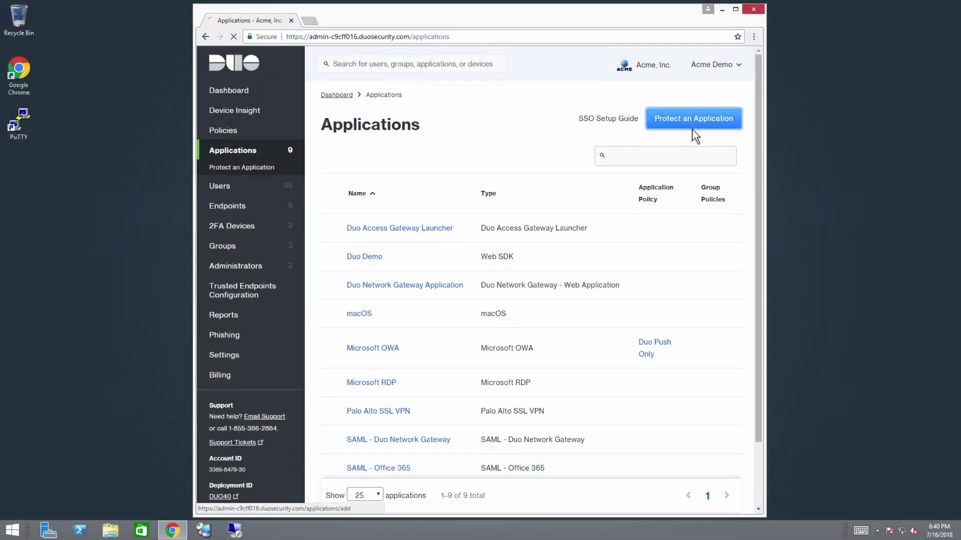
{"action": "type", "text": "ssh"}
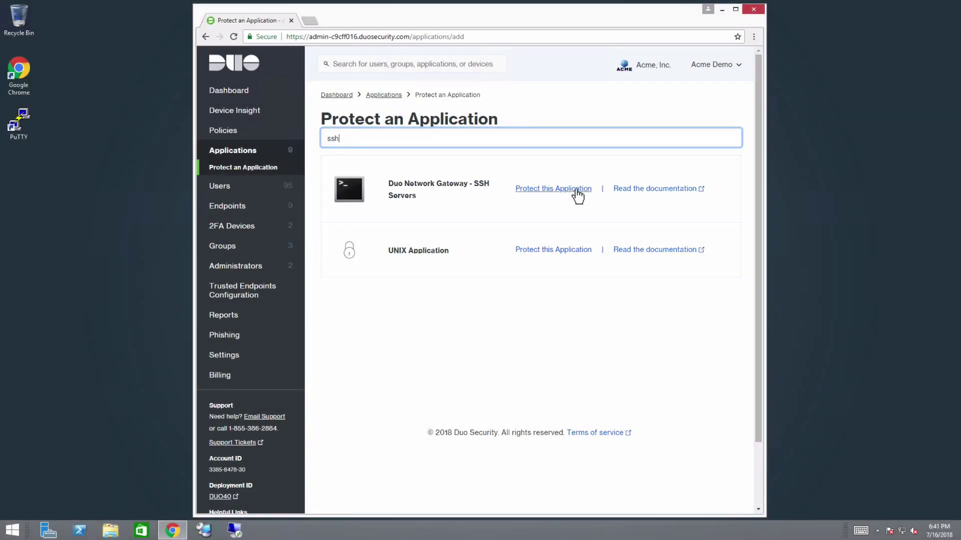
{"action": "left_click", "coordinate": [574, 191]}
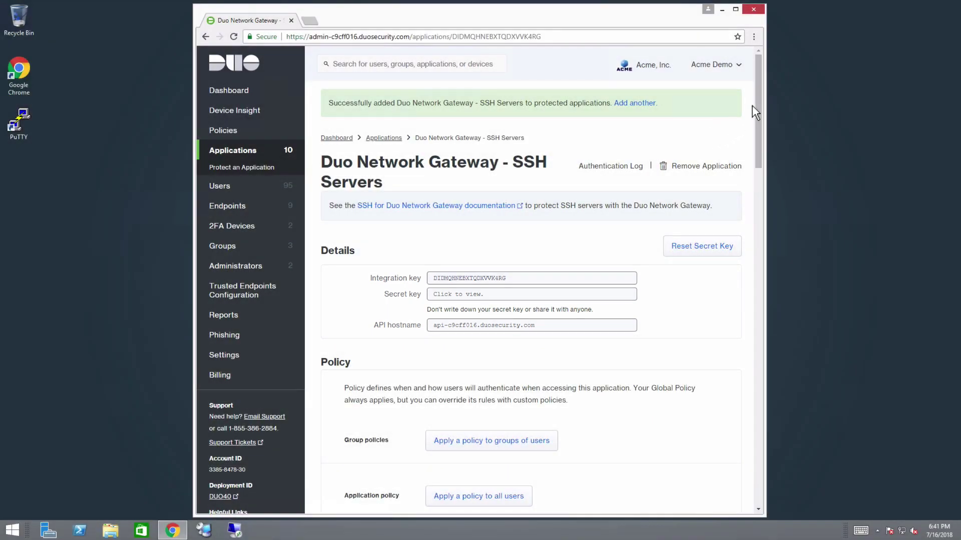
Scroll through the new SSH application's Details, Policy and Settings sections
{"action": "left_click_drag", "start_coordinate": [755, 106], "coordinate": [769, 394]}
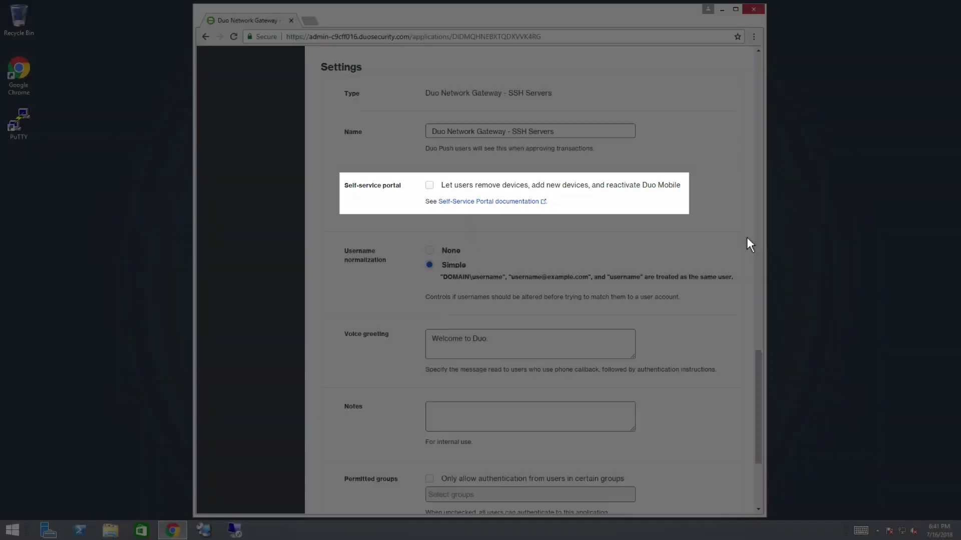
{"action": "left_click_drag", "start_coordinate": [756, 358], "coordinate": [753, 129]}
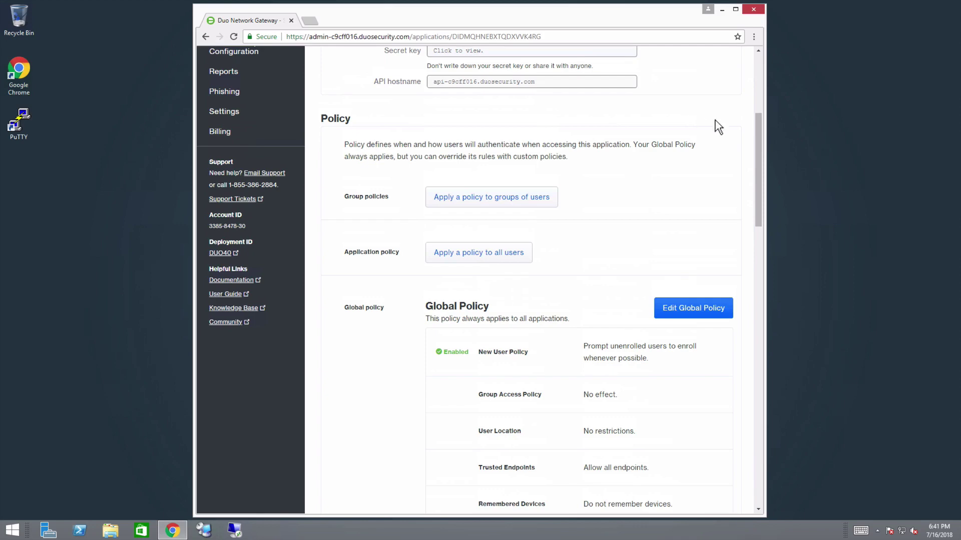
{"action": "left_click_drag", "start_coordinate": [759, 150], "coordinate": [757, 46]}
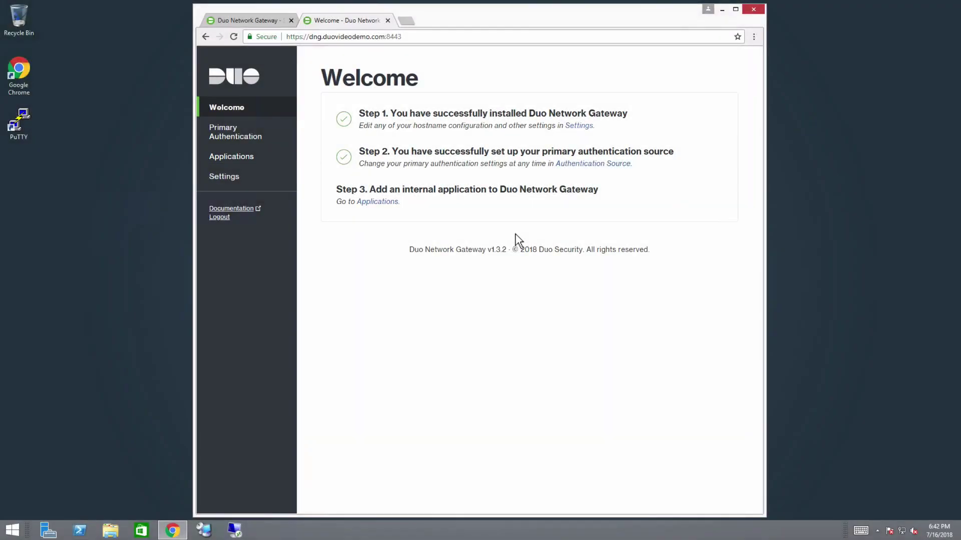
Choose SSH Servers from the Add New… menu on the gateway's Applications page
{"action": "left_click", "coordinate": [233, 156]}
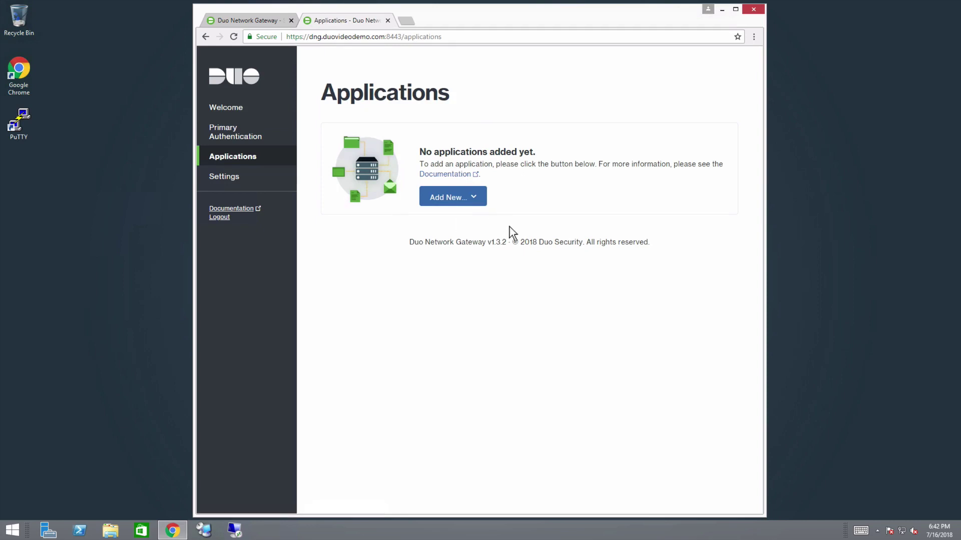
{"action": "left_click", "coordinate": [476, 199]}
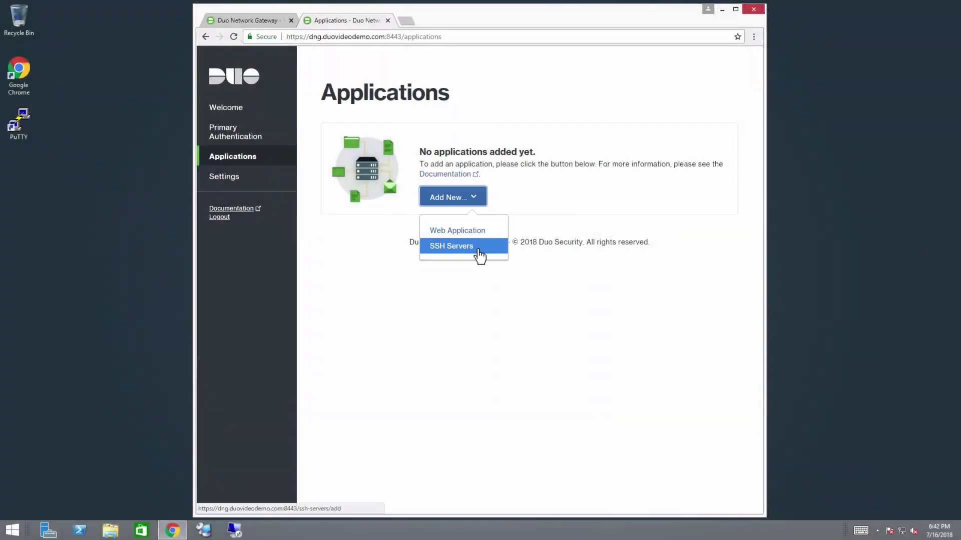
{"action": "left_click", "coordinate": [477, 250]}
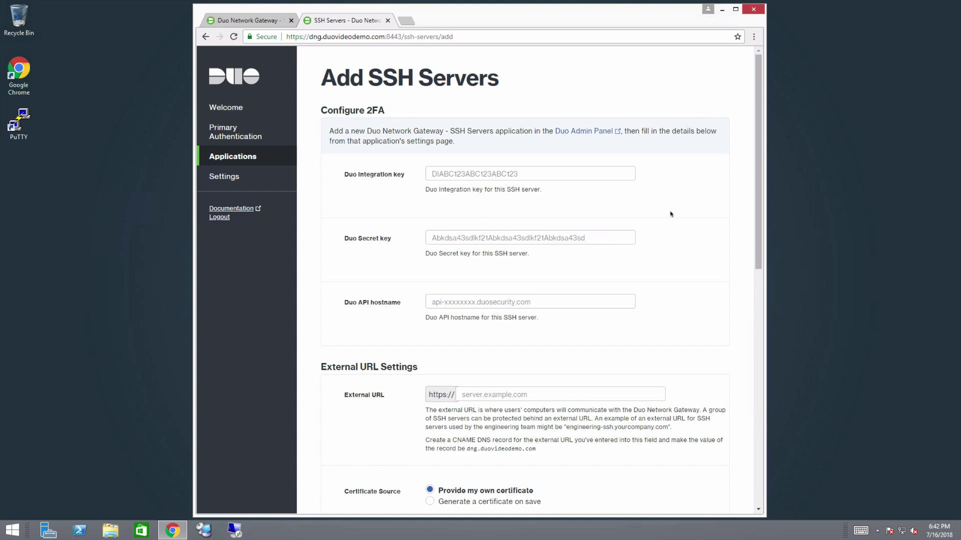
Copy the integration key and secret key from the Duo admin tab into the 2FA fields
{"action": "left_click", "coordinate": [268, 21]}
{"action": "double_click", "coordinate": [484, 278]}
{"action": "key", "text": "ctrl+c"}
{"action": "left_click", "coordinate": [354, 21]}
{"action": "left_click", "coordinate": [484, 174]}
{"action": "key", "text": "ctrl+v"}
{"action": "left_click", "coordinate": [268, 22]}
{"action": "left_click", "coordinate": [481, 295]}
{"action": "key", "text": "ctrl+c"}
{"action": "left_click", "coordinate": [345, 21]}
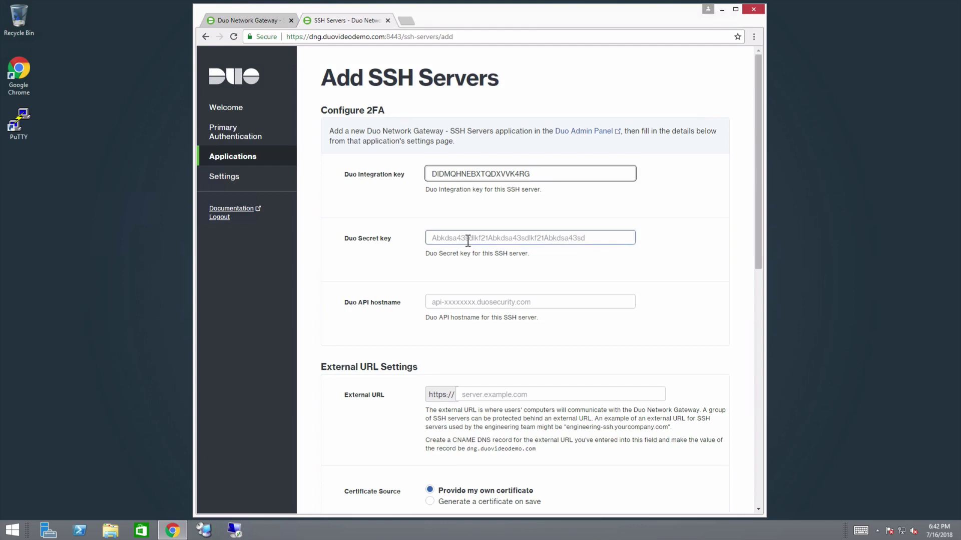
{"action": "left_click", "coordinate": [467, 239]}
{"action": "key", "text": "ctrl+v"}
Copy the API hostname from the Duo admin tab into the Duo API hostname field
{"action": "left_click", "coordinate": [268, 21]}
{"action": "double_click", "coordinate": [481, 326]}
{"action": "key", "text": "ctrl+c"}
{"action": "left_click", "coordinate": [345, 21]}
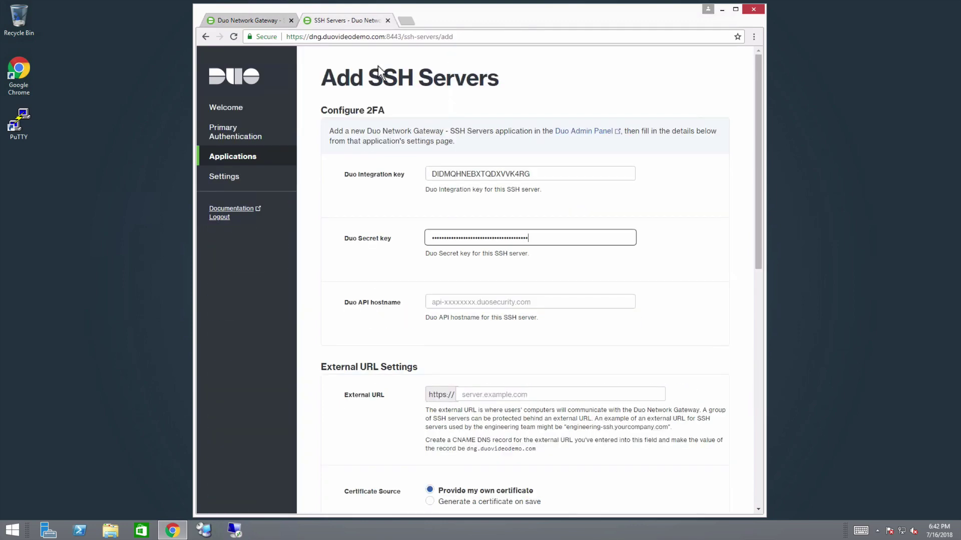
{"action": "left_click", "coordinate": [484, 303]}
{"action": "key", "text": "ctrl+v"}
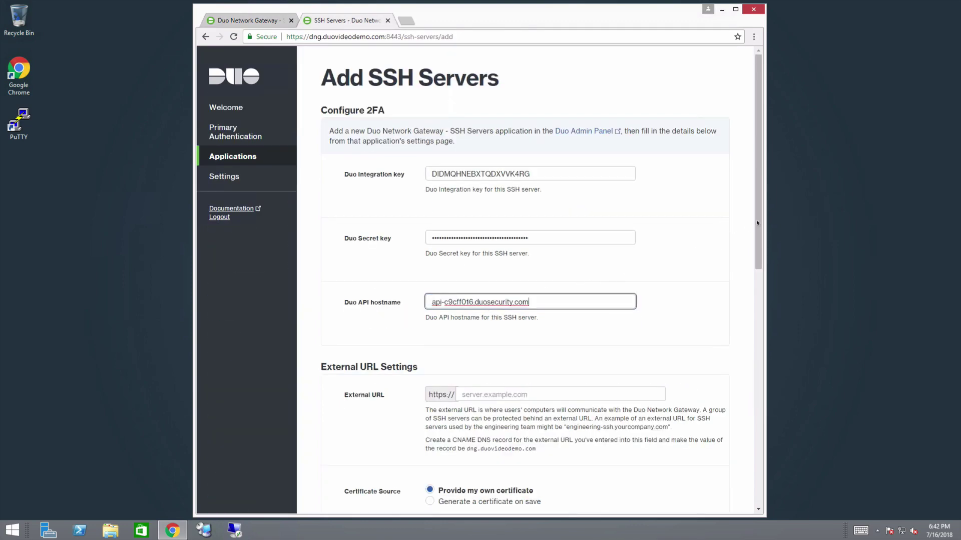
Set the external URL to ssh.duovideodemo.com
{"action": "left_click_drag", "start_coordinate": [758, 241], "coordinate": [761, 379]}
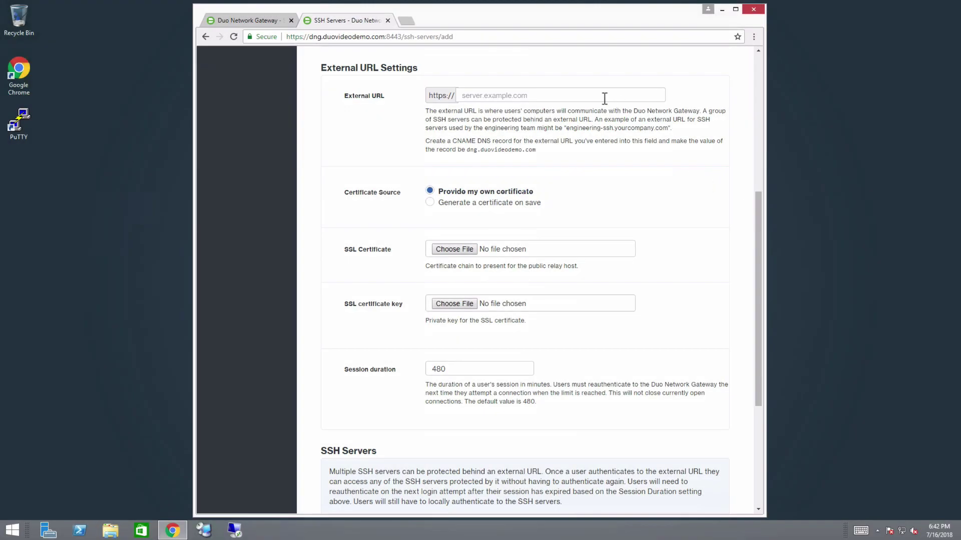
{"action": "left_click", "coordinate": [604, 96]}
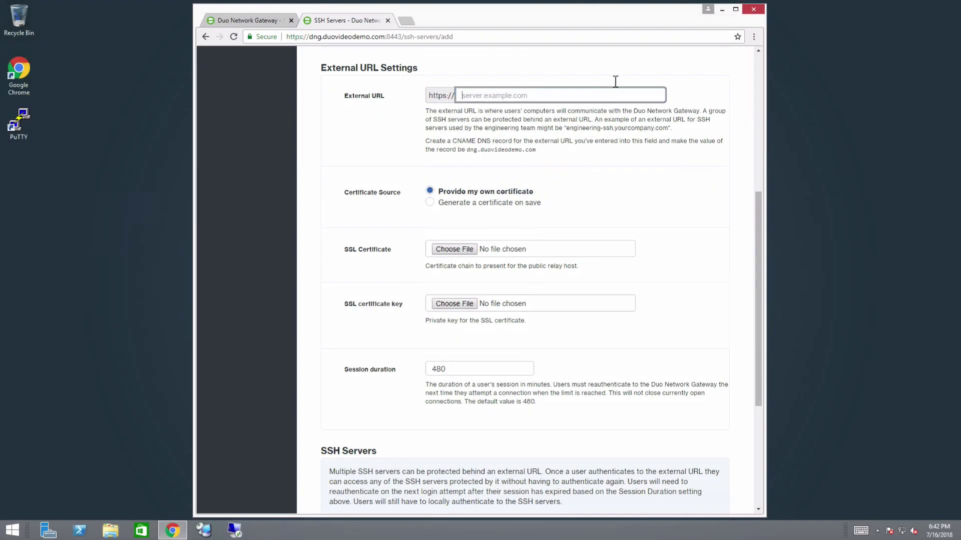
{"action": "type", "text": "ssh.duovi"}
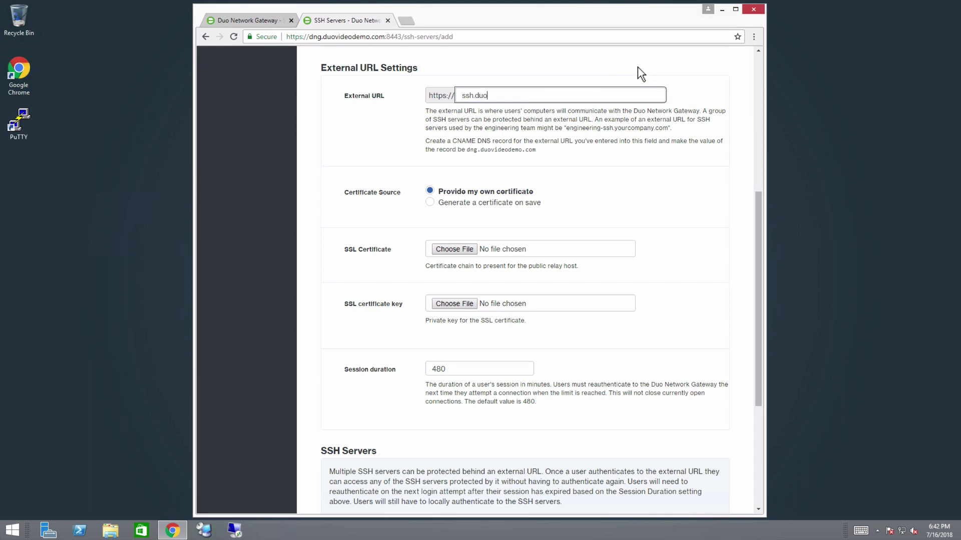
{"action": "type", "text": "deodemo.com"}
Choose 'Generate a certificate on save' and agree to the Let's Encrypt Terms of Service
{"action": "left_click", "coordinate": [435, 206]}
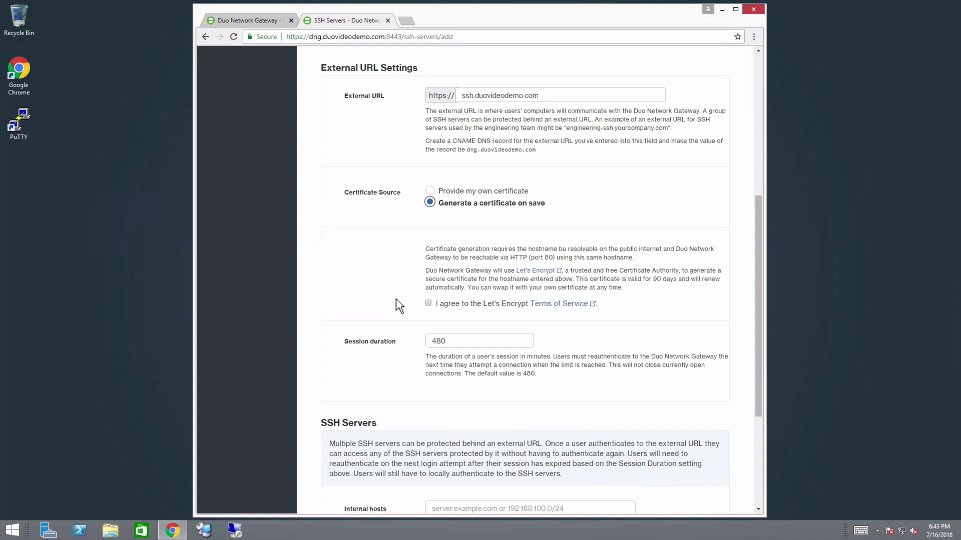
{"action": "left_click", "coordinate": [429, 304]}
{"action": "scroll", "coordinate": [763, 305], "scroll_direction": "down", "scroll_amount": 4}
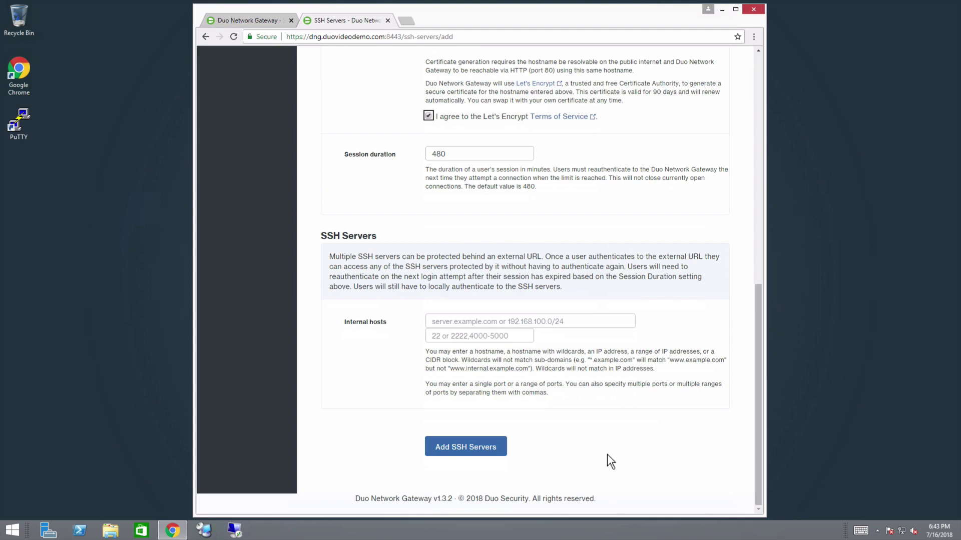
Enter ssh.duovideodemo.com as the internal host, keeping port 22
{"action": "left_click", "coordinate": [562, 322]}
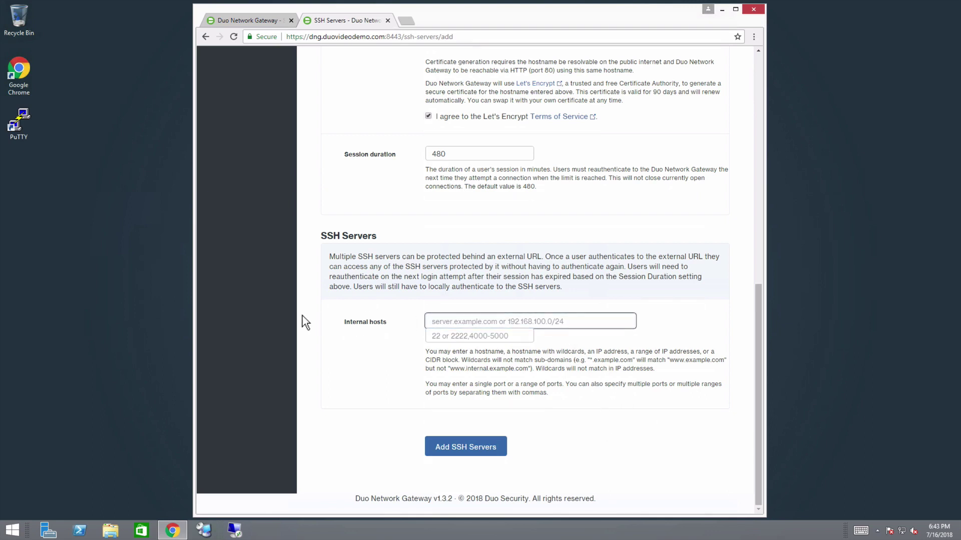
{"action": "type", "text": "ssh.du"}
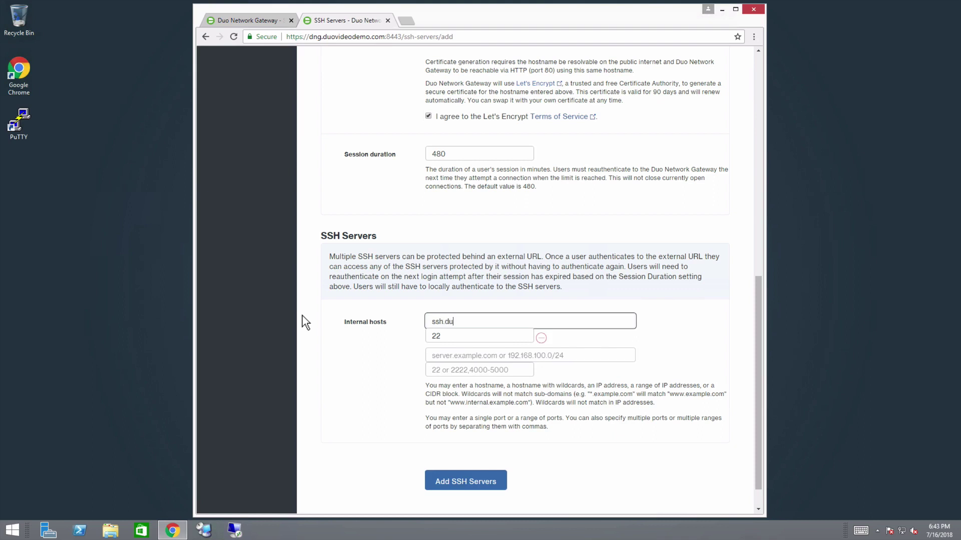
{"action": "type", "text": "ovideodemo.com"}
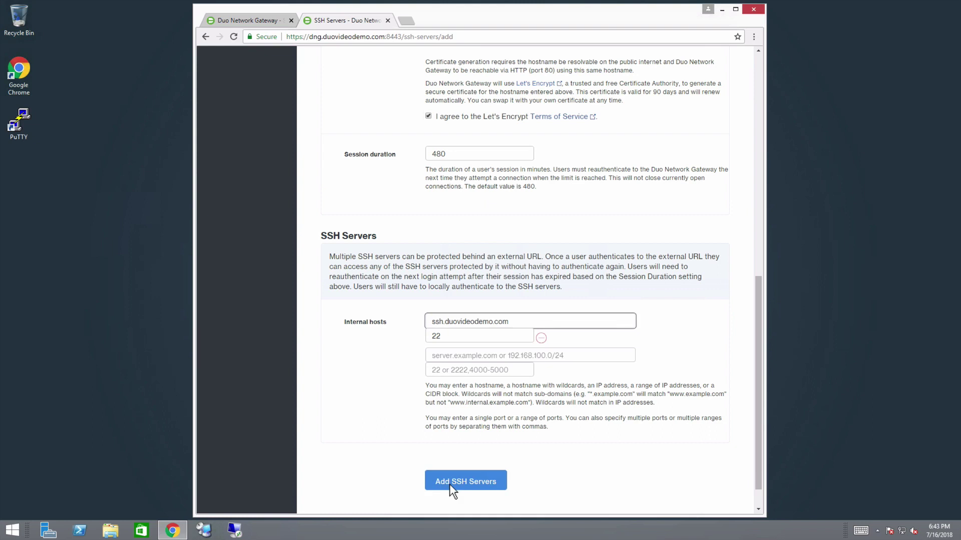
Save with Add SSH Servers, then open the ssh.duovideodemo.com server's details
{"action": "left_click", "coordinate": [449, 485]}
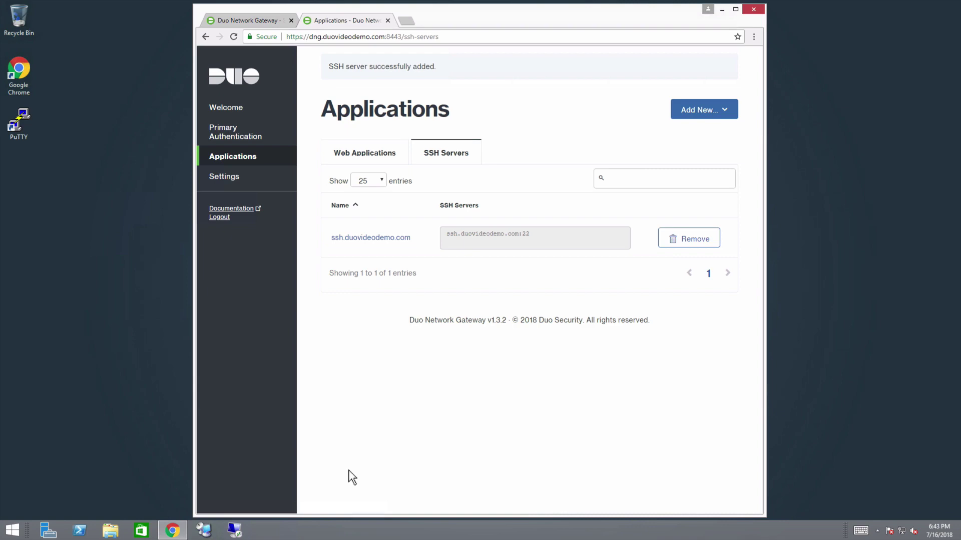
{"action": "left_click", "coordinate": [386, 243]}
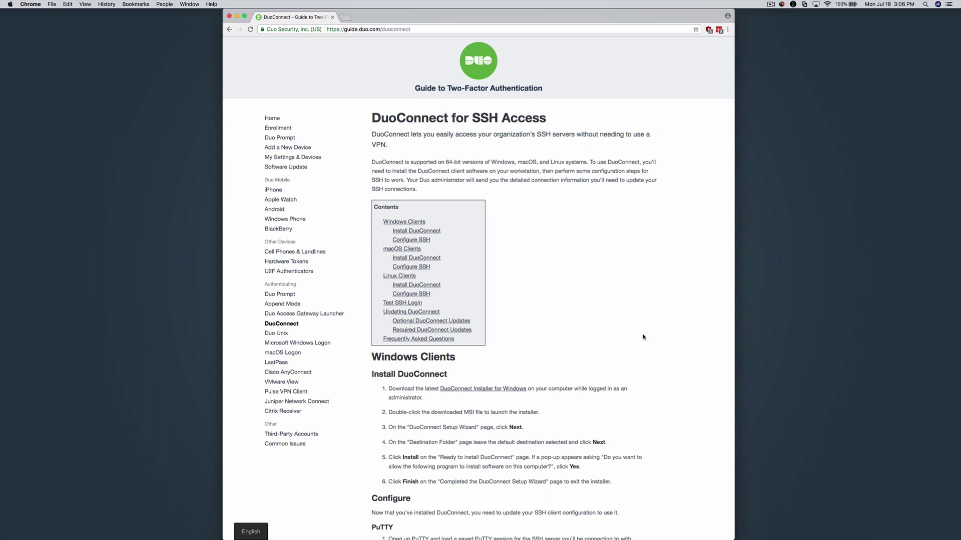
Download DuoConnect-1.0.0.pkg from the guide's macOS Clients install section
{"action": "left_click", "coordinate": [416, 250]}
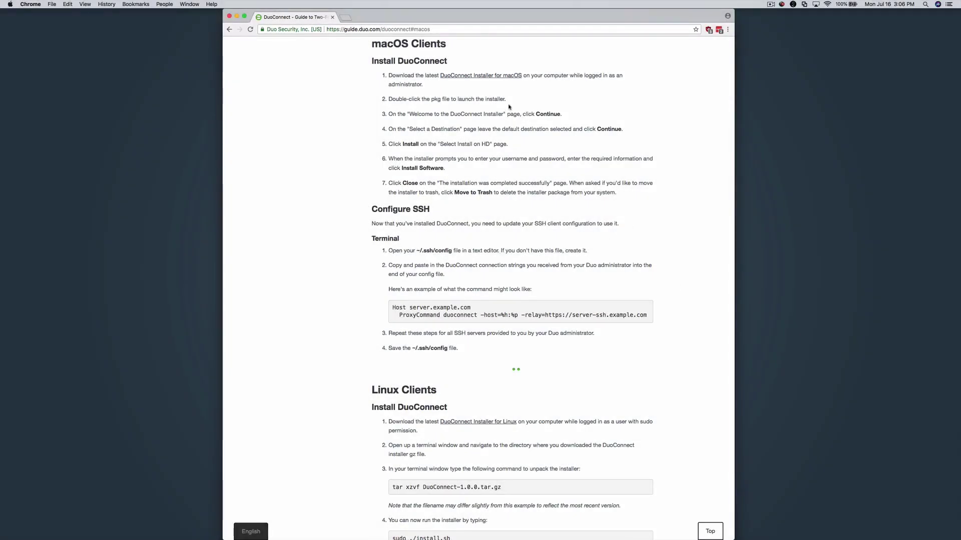
{"action": "left_click", "coordinate": [497, 76]}
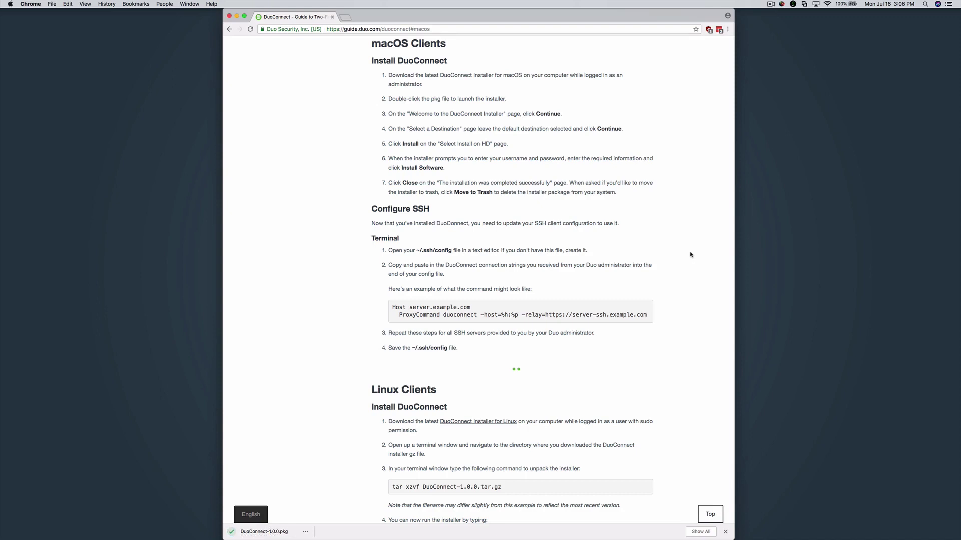
Install DuoConnect-1.0.0.pkg on Macintosh HD using the admin password, then trash the package
{"action": "left_click", "coordinate": [260, 532]}
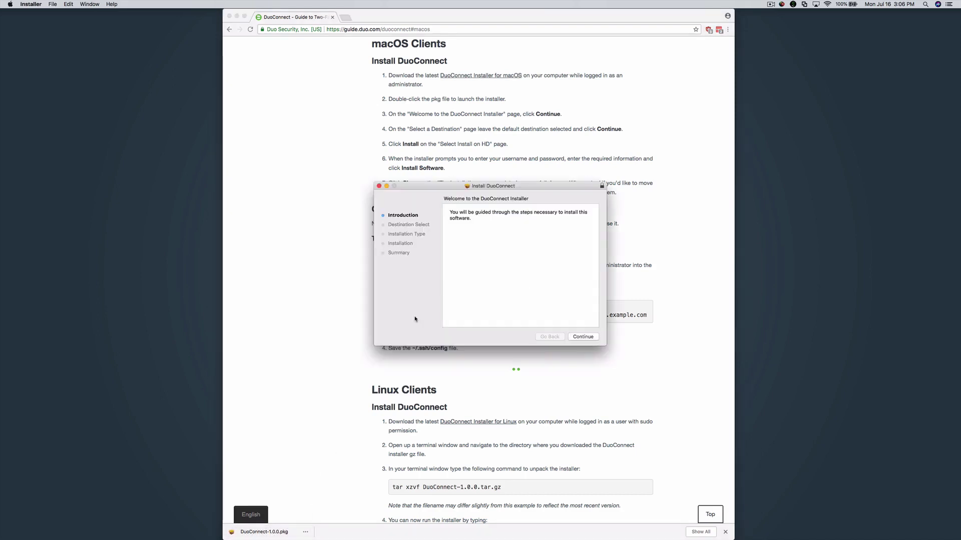
{"action": "left_click", "coordinate": [586, 337]}
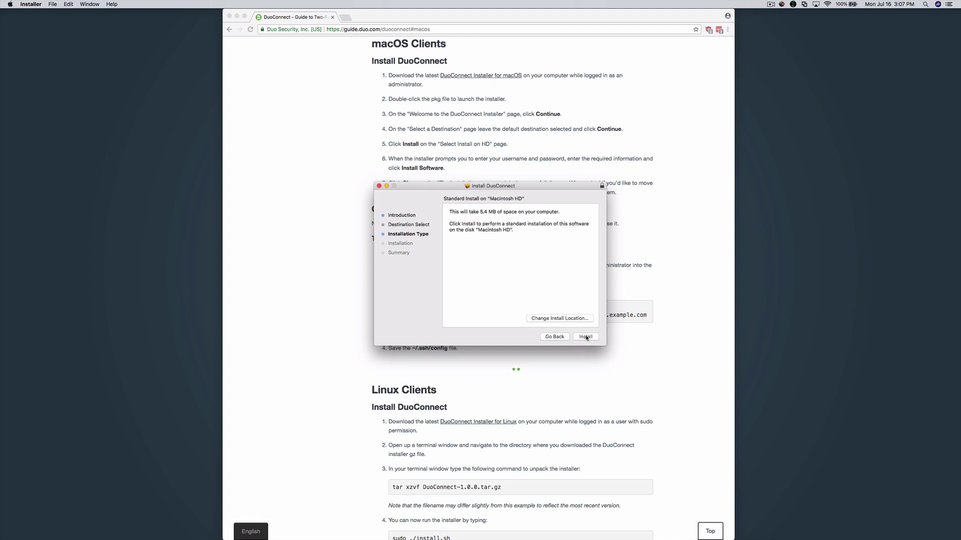
{"action": "left_click", "coordinate": [587, 338]}
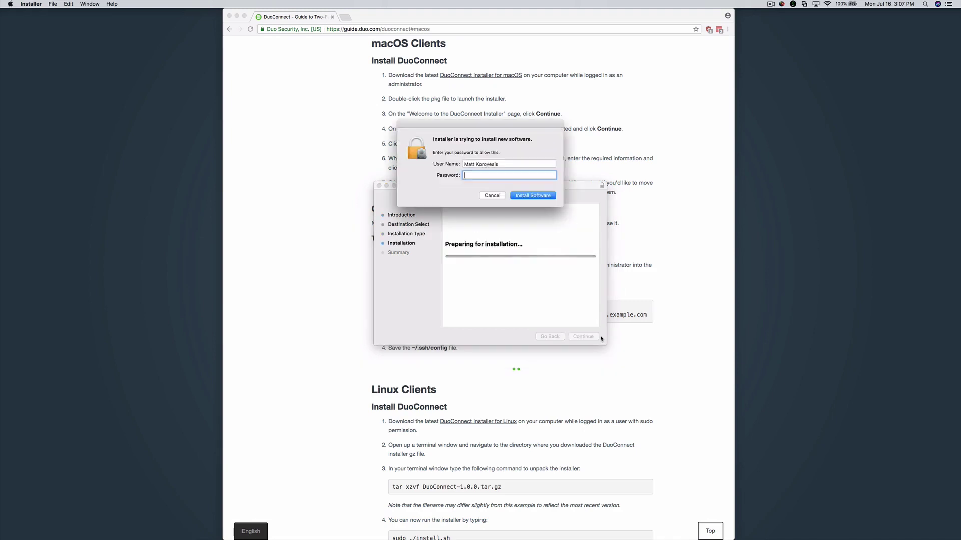
{"action": "type", "text": "•••••••••••••••••••••••"}
{"action": "key", "text": "Return"}
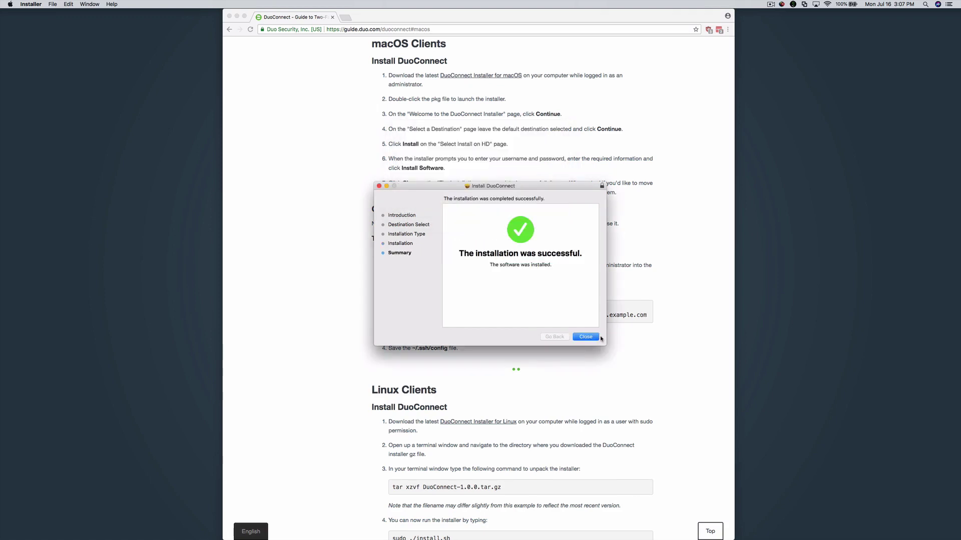
{"action": "left_click", "coordinate": [593, 338]}
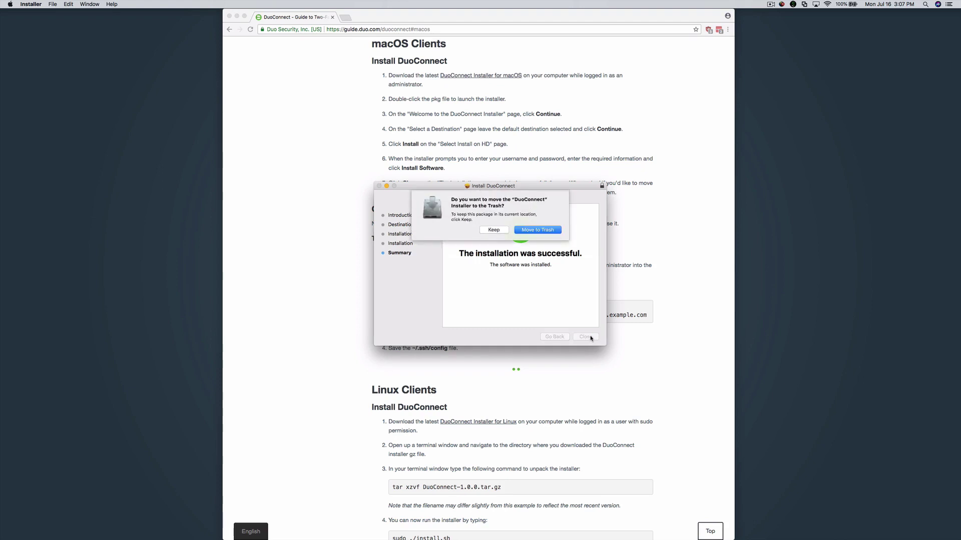
{"action": "left_click", "coordinate": [548, 231]}
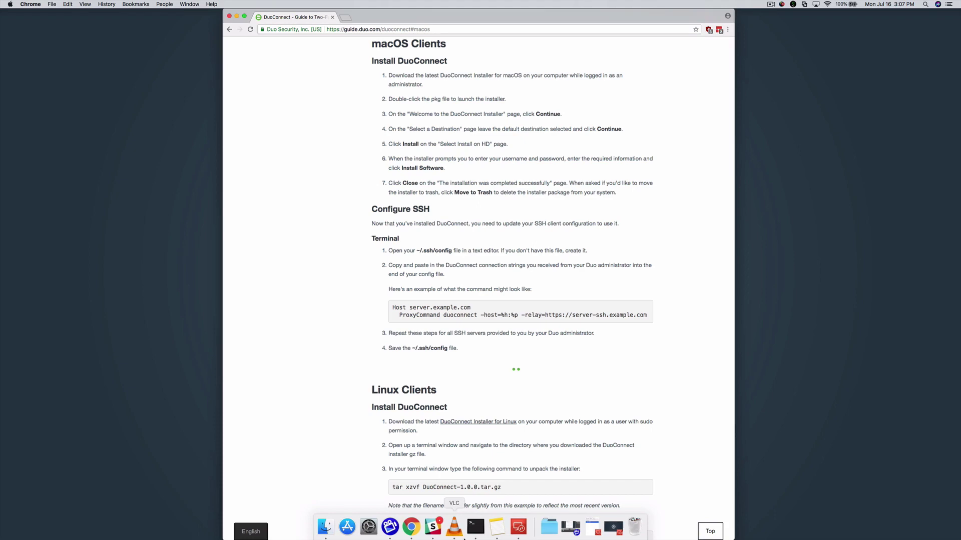
Open ~/.ssh/config with sudo nano and paste in the DuoConnect connection lines
{"action": "left_click", "coordinate": [466, 528]}
{"action": "type", "text": "sudo nano ~"}
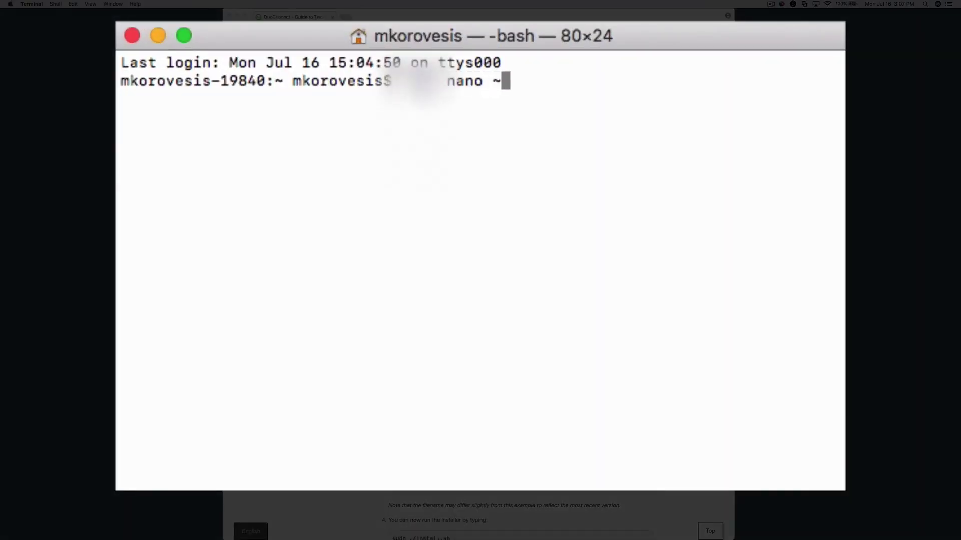
{"action": "type", "text": "/.ssh/config"}
{"action": "key", "text": "Return"}
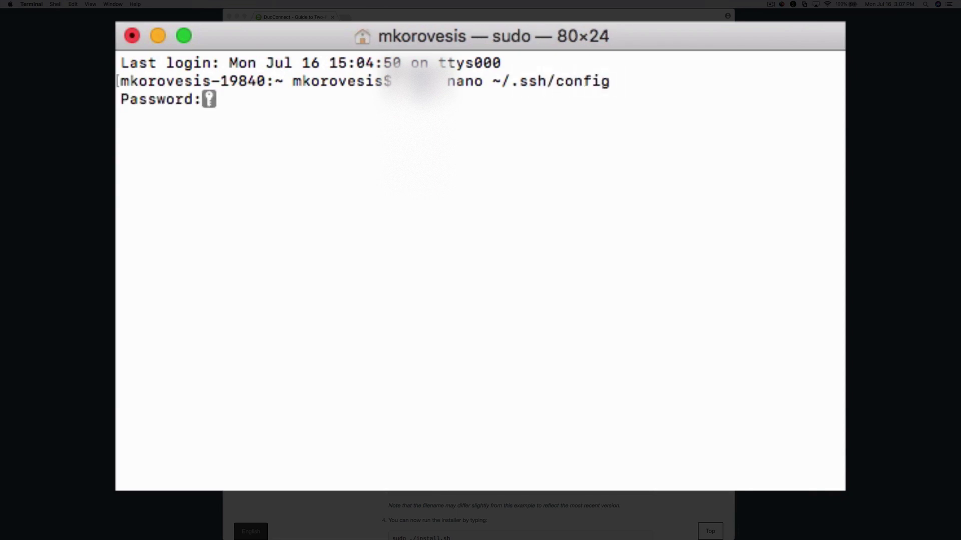
{"action": "key", "text": "Return"}
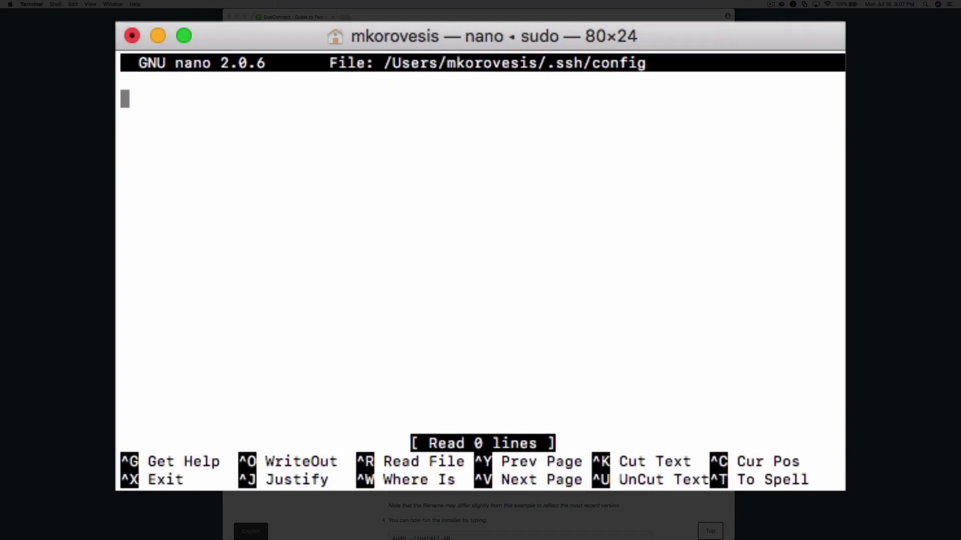
{"action": "right_click", "coordinate": [670, 281]}
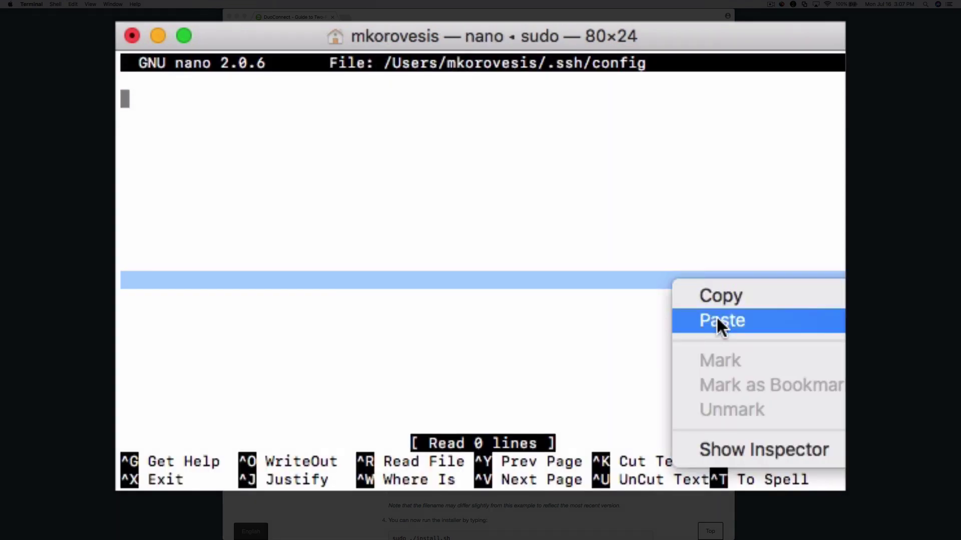
{"action": "left_click", "coordinate": [716, 318]}
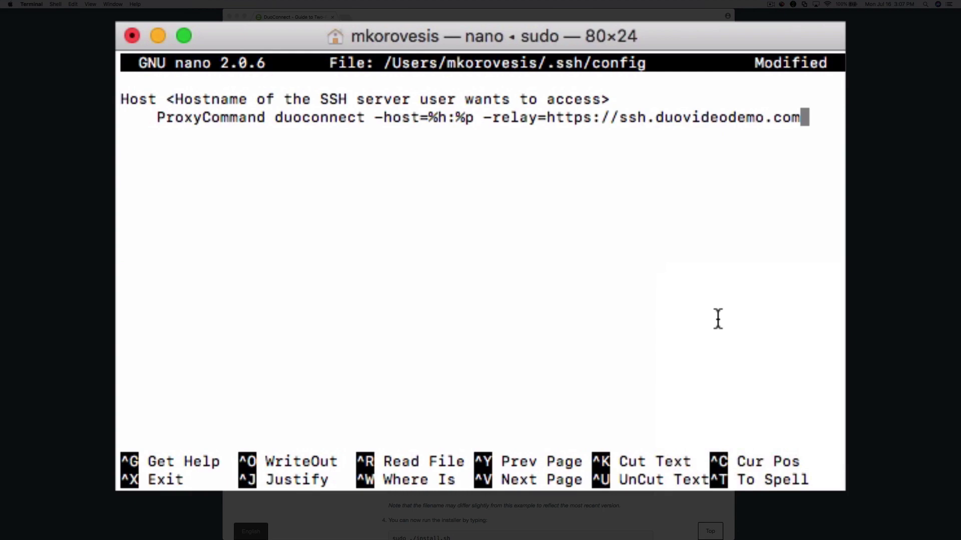
{"action": "key", "text": "Up"}
{"action": "key", "text": "Left"}
{"action": "key", "text": "BackSpace"}
{"action": "key", "text": "BackSpace"}
{"action": "key", "text": "BackSpace"}
{"action": "key", "text": "BackSpace"}
{"action": "key", "text": "BackSpace"}
{"action": "key", "text": "BackSpace"}
{"action": "key", "text": "BackSpace"}
{"action": "key", "text": "BackSpace"}
{"action": "key", "text": "BackSpace"}
{"action": "key", "text": "BackSpace"}
{"action": "key", "text": "BackSpace"}
{"action": "key", "text": "BackSpace"}
{"action": "key", "text": "BackSpace"}
{"action": "key", "text": "BackSpace"}
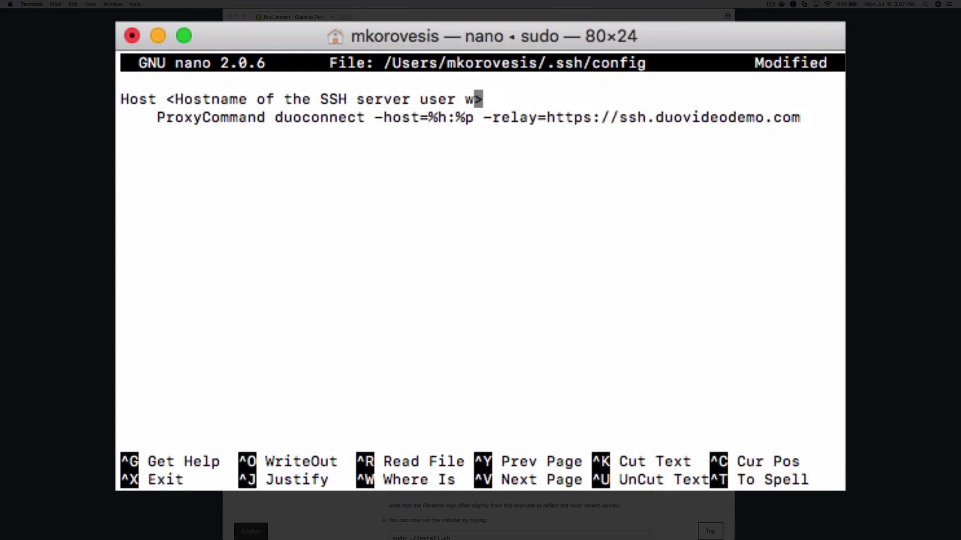
{"action": "key", "text": "BackSpace"}
{"action": "key", "text": "BackSpace"}
{"action": "key", "text": "BackSpace"}
{"action": "key", "text": "BackSpace"}
{"action": "key", "text": "BackSpace"}
{"action": "key", "text": "BackSpace"}
{"action": "key", "text": "BackSpace"}
{"action": "key", "text": "BackSpace"}
{"action": "key", "text": "BackSpace"}
{"action": "key", "text": "BackSpace"}
{"action": "key", "text": "BackSpace"}
{"action": "key", "text": "BackSpace"}
{"action": "key", "text": "BackSpace"}
{"action": "key", "text": "BackSpace"}
{"action": "key", "text": "BackSpace"}
{"action": "key", "text": "BackSpace"}
{"action": "key", "text": "BackSpace"}
{"action": "key", "text": "BackSpace"}
{"action": "key", "text": "BackSpace"}
{"action": "key", "text": "BackSpace"}
{"action": "key", "text": "Delete"}
{"action": "type", "text": "ssh.duovi"}
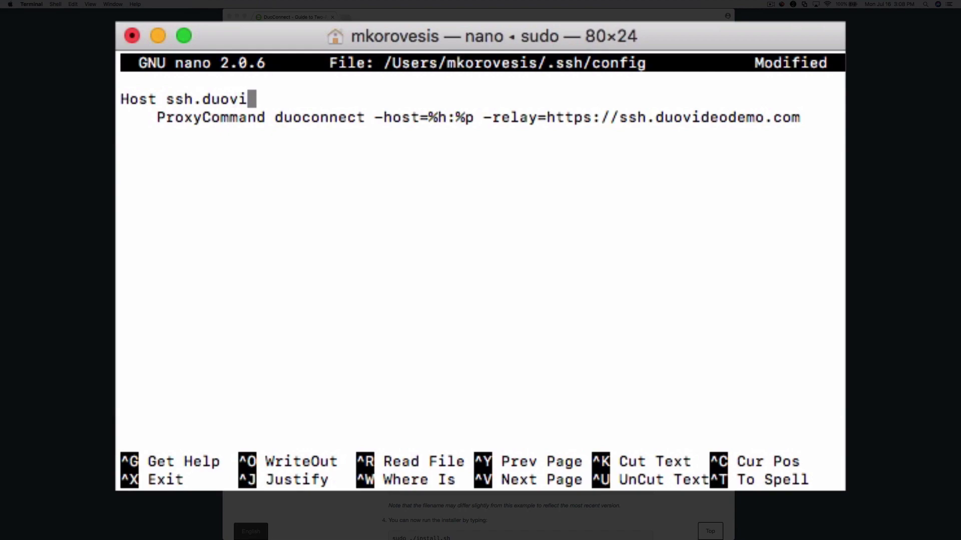
{"action": "type", "text": "deodemo.com"}
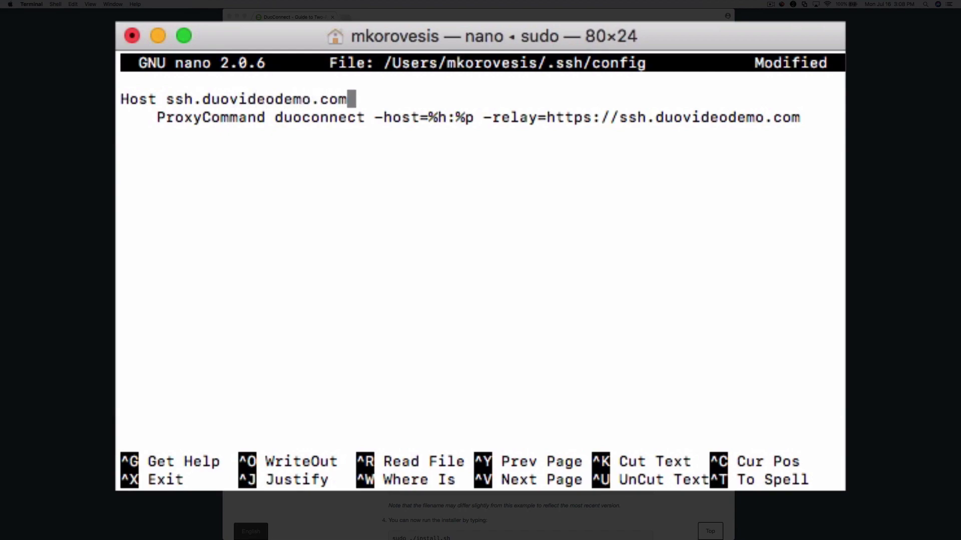
{"action": "key", "text": "ctrl+o"}
{"action": "key", "text": "Return"}
{"action": "key", "text": "ctrl+x"}
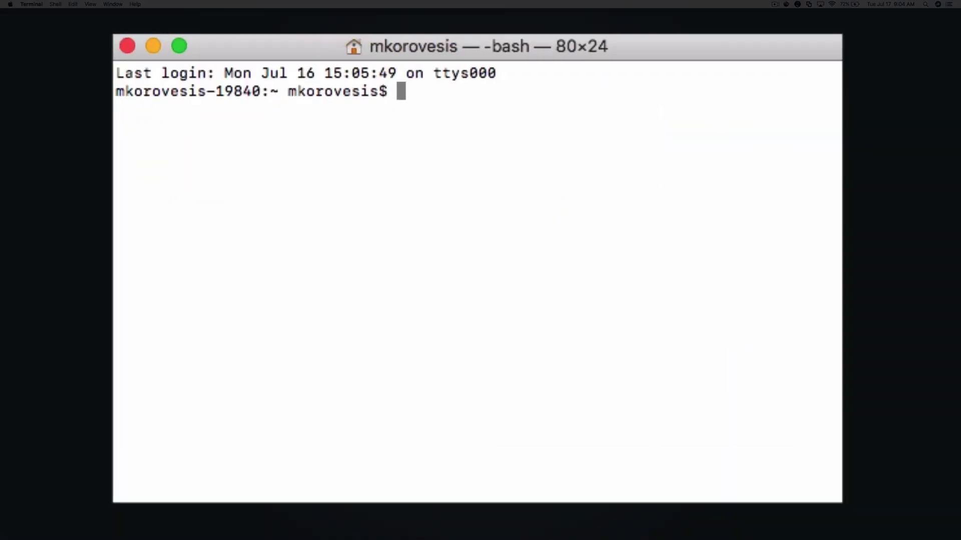
{"action": "type", "text": "ssh acmedemo@"}
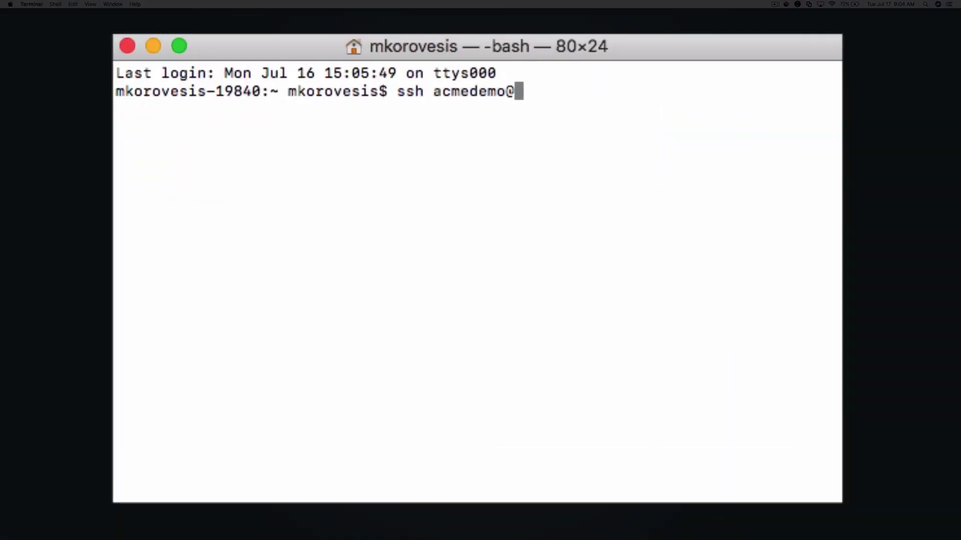
{"action": "type", "text": "ssh.duovideodemo.com"}
{"action": "key", "text": "Return"}
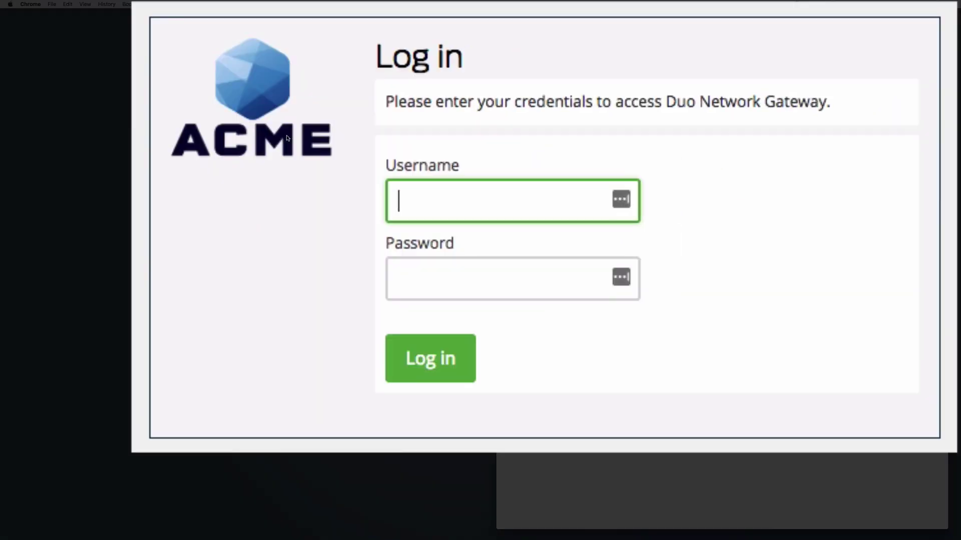
Log in to the gateway with the demo user's username and password, then approve a Duo Push
{"action": "type", "text": "acmedemo"}
{"action": "key", "text": "Tab"}
{"action": "type", "text": "•••••••••"}
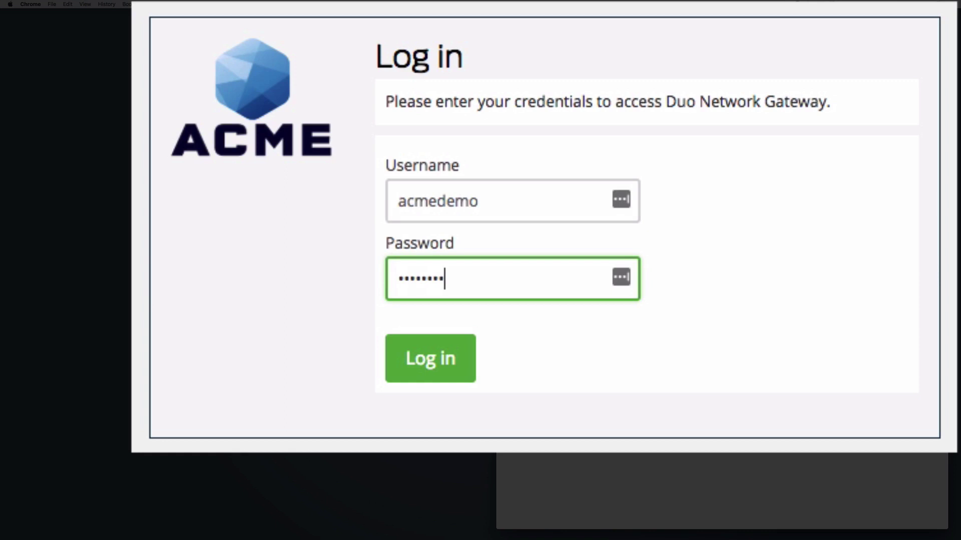
{"action": "key", "text": "Return"}
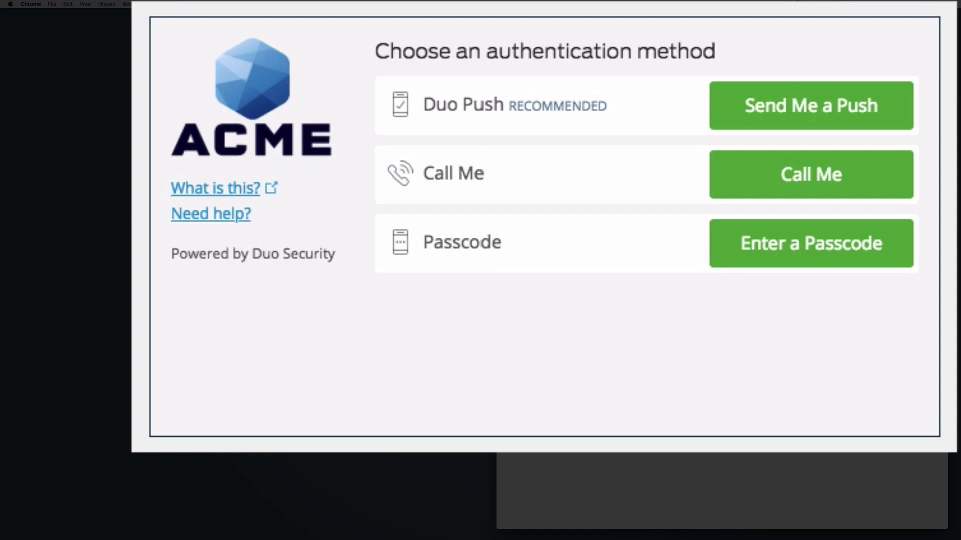
{"action": "left_click", "coordinate": [896, 120]}
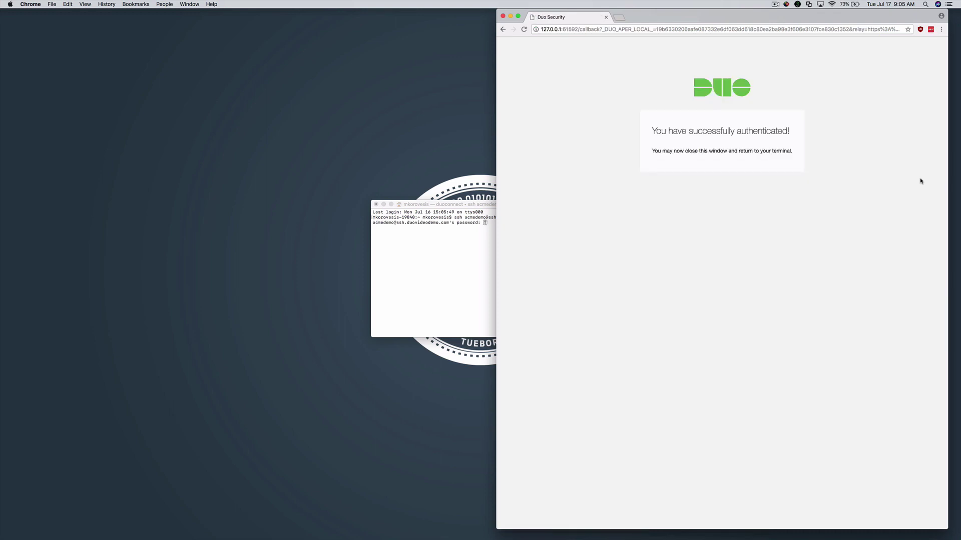
Close the Duo confirmation window and finish the SSH login at the Terminal password prompt
{"action": "left_click", "coordinate": [503, 16]}
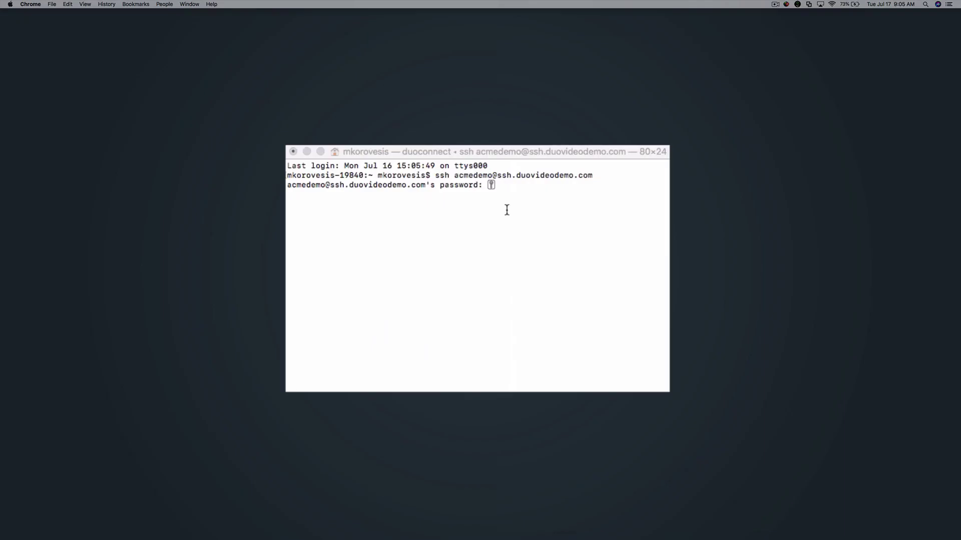
{"action": "left_click", "coordinate": [507, 209]}
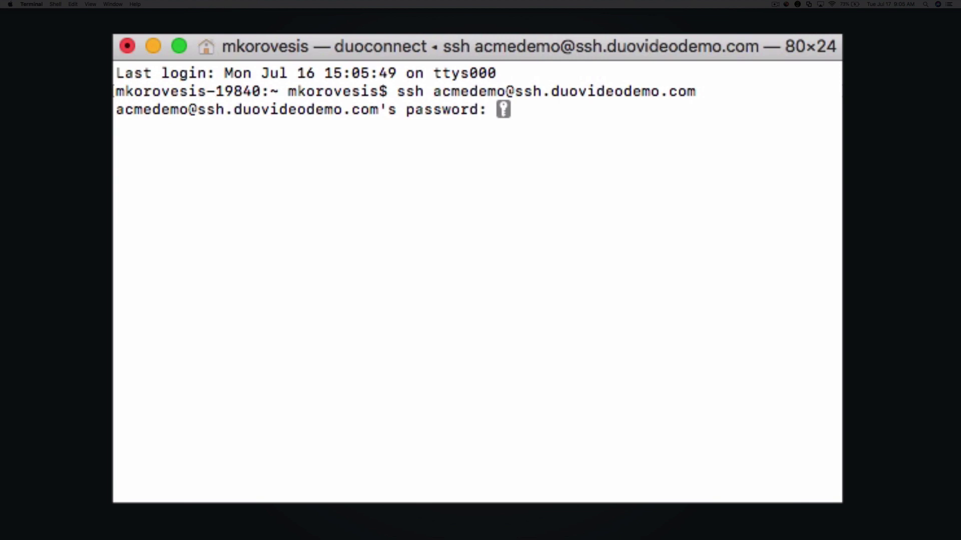
{"action": "key", "text": "Return"}
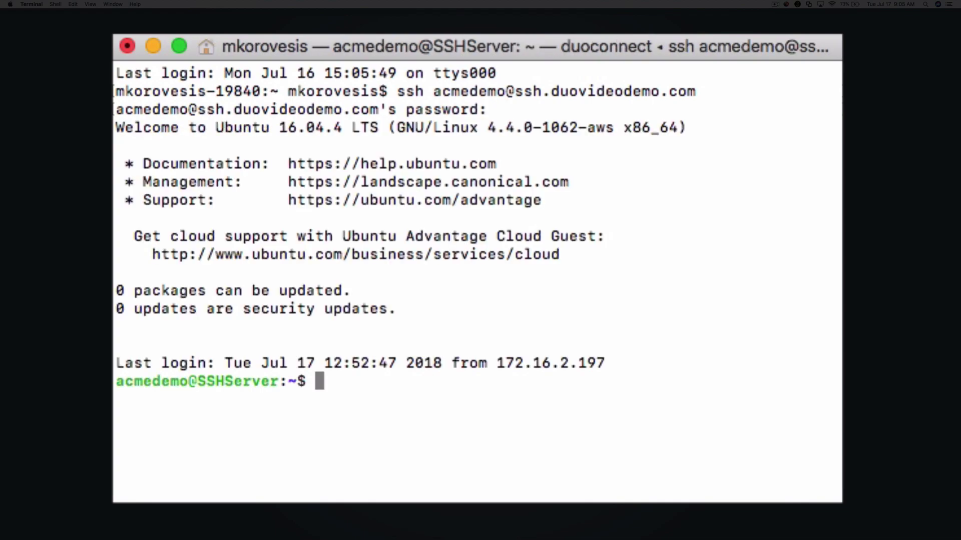